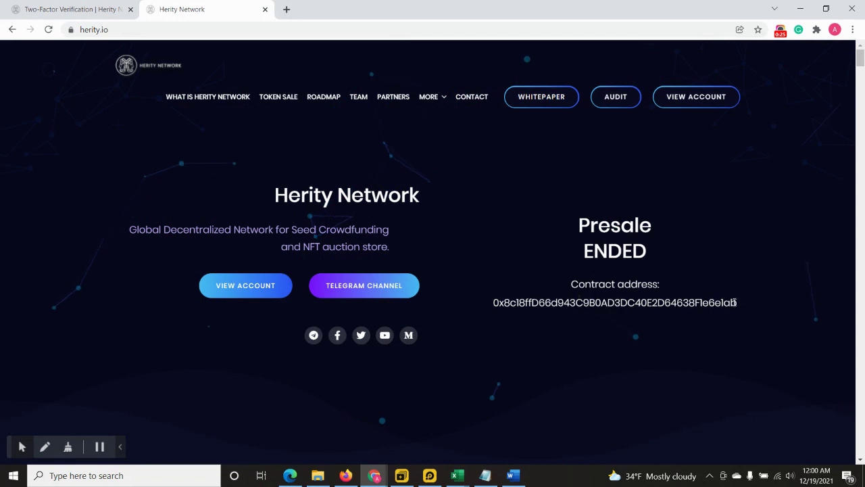
Step: Copy the HER token contract address listed under the ended presale on herity.io
drag(735, 303, 494, 308)
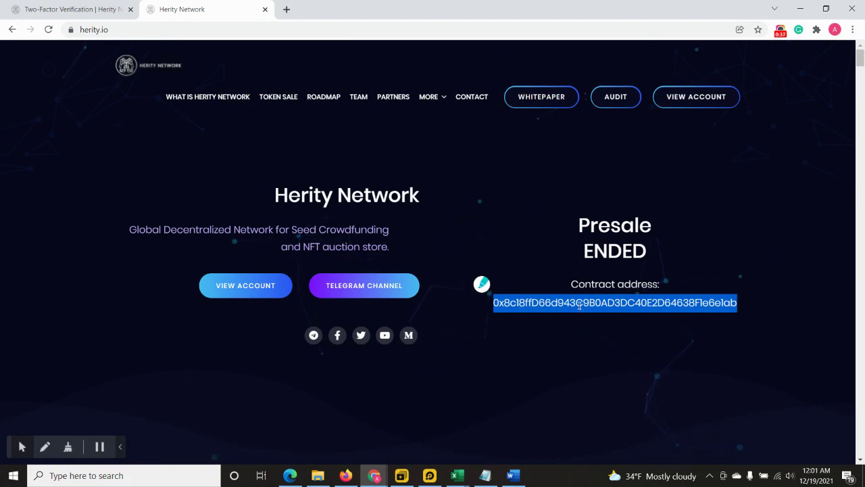
right_click(580, 305)
click(586, 311)
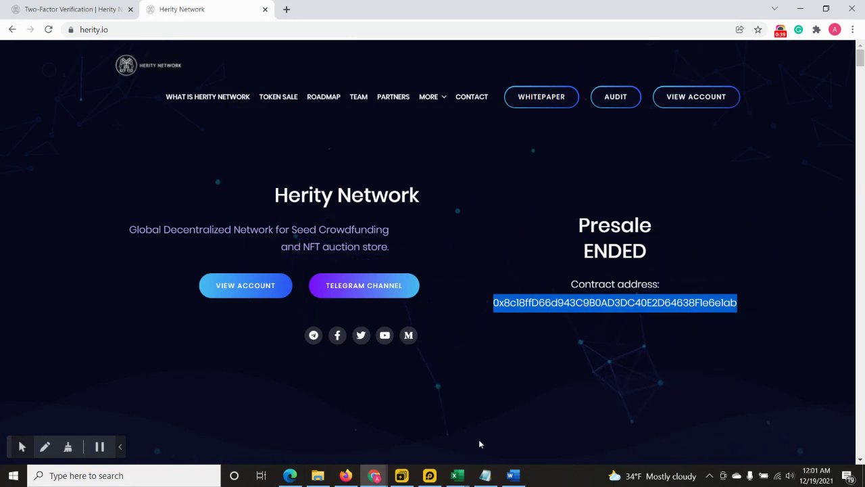
Step: In Trust Wallet on LDPlayer, open PancakeSwap from the DApps DeFi list
click(429, 475)
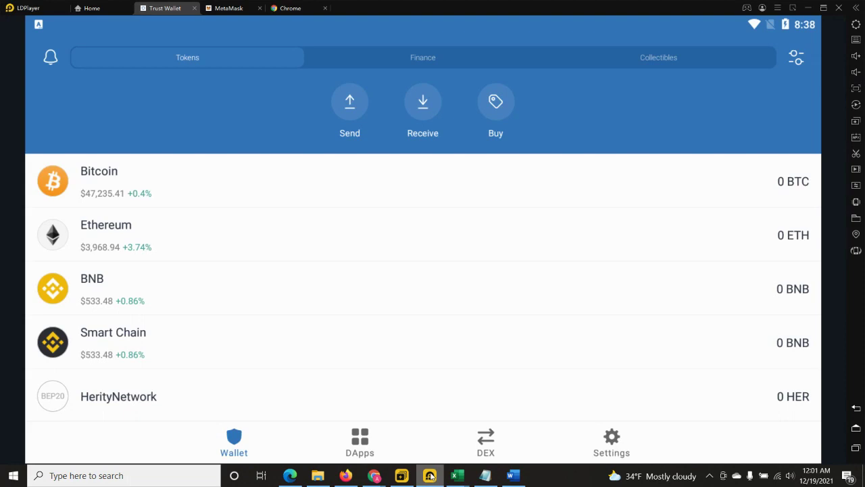
click(361, 440)
scroll(280, 309, down, 3)
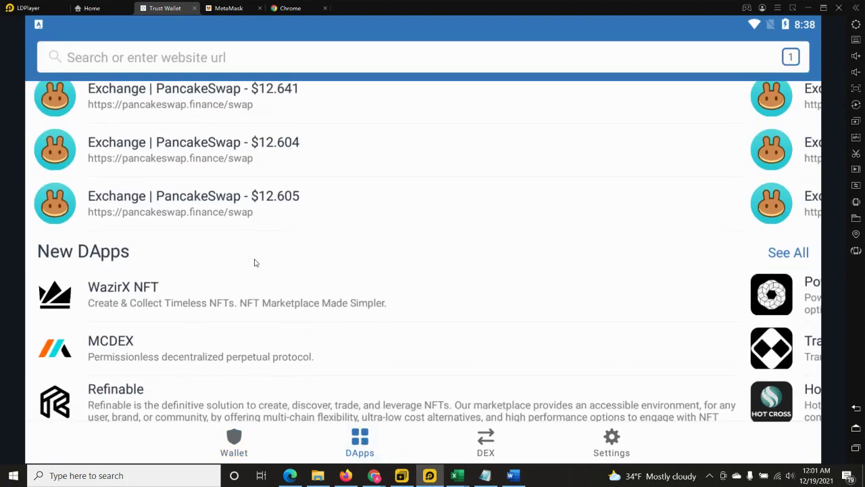
scroll(199, 216, down, 6)
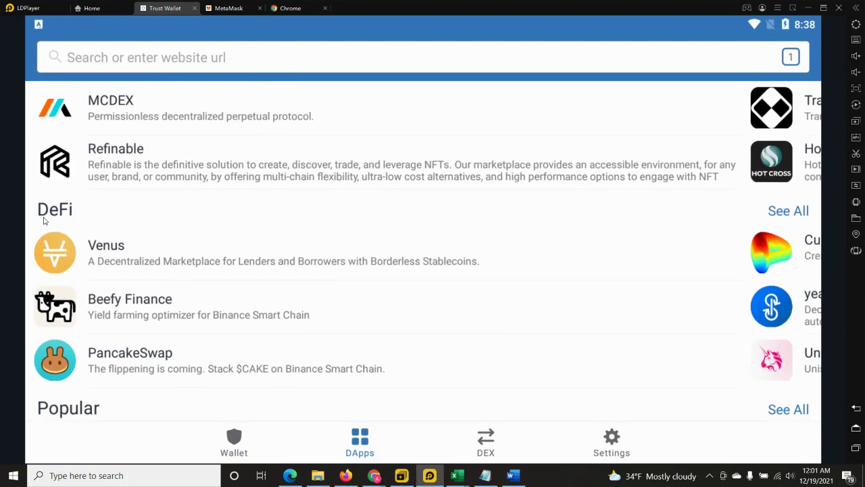
scroll(115, 223, down, 3)
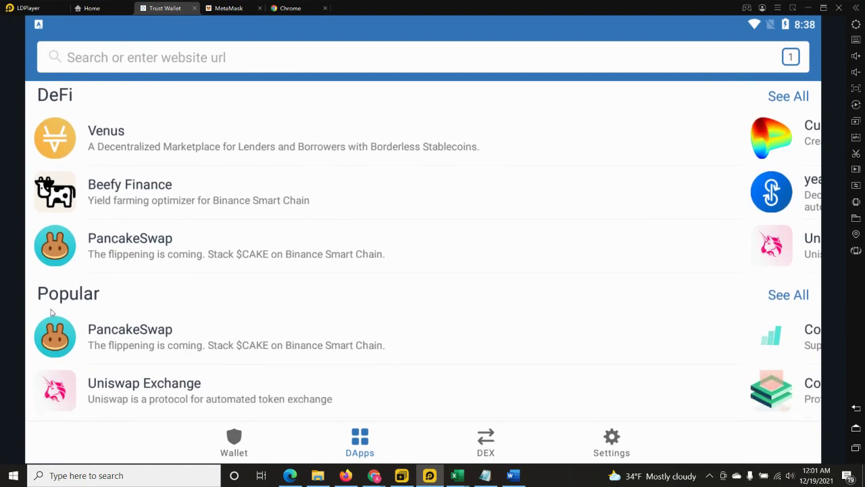
click(123, 248)
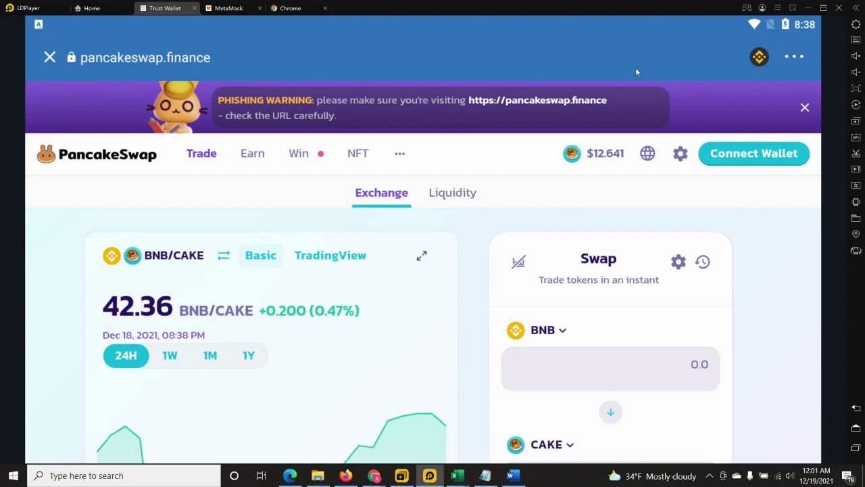
Step: Connect Trust Wallet to PancakeSwap and review the BNB/CAKE balances and slippage
click(748, 156)
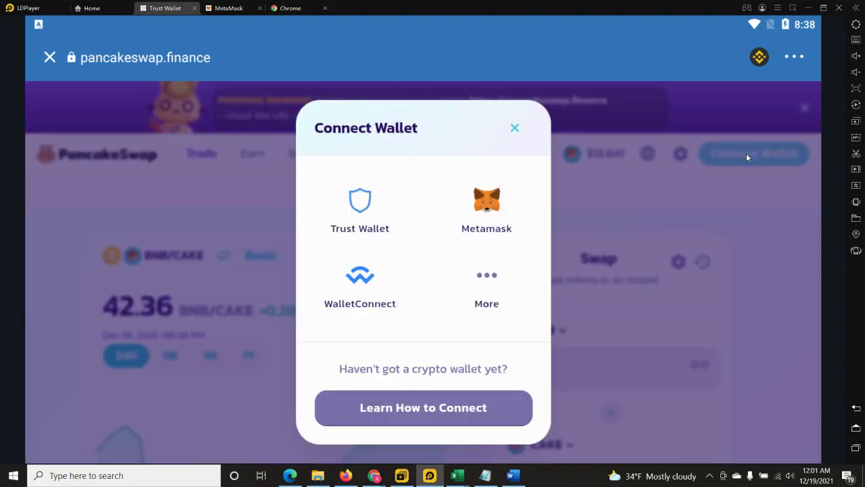
click(366, 205)
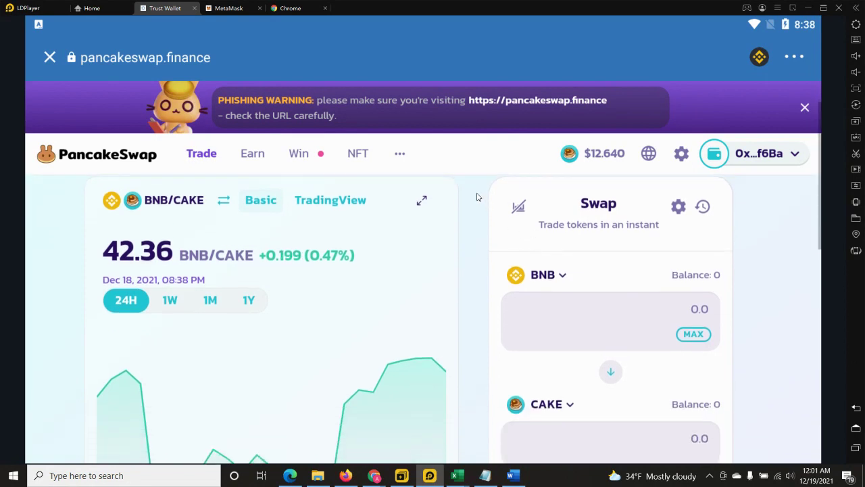
scroll(723, 215, down, 2)
scroll(723, 216, down, 1)
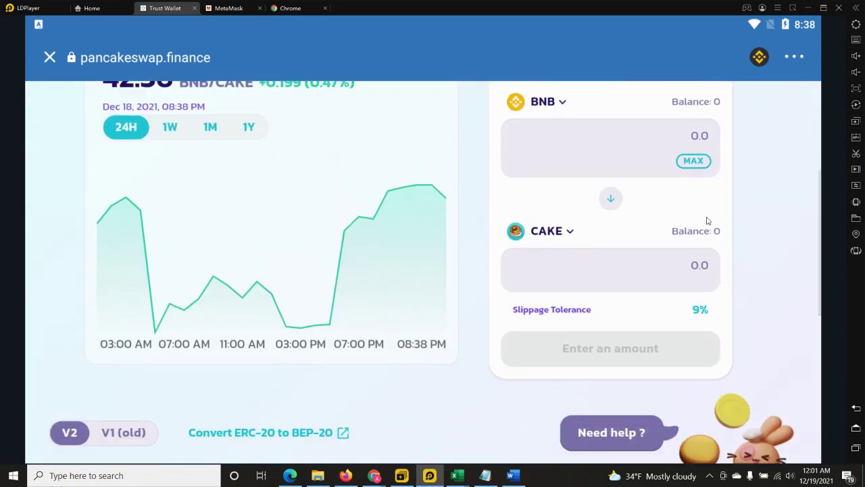
scroll(708, 221, up, 1)
scroll(595, 226, up, 1)
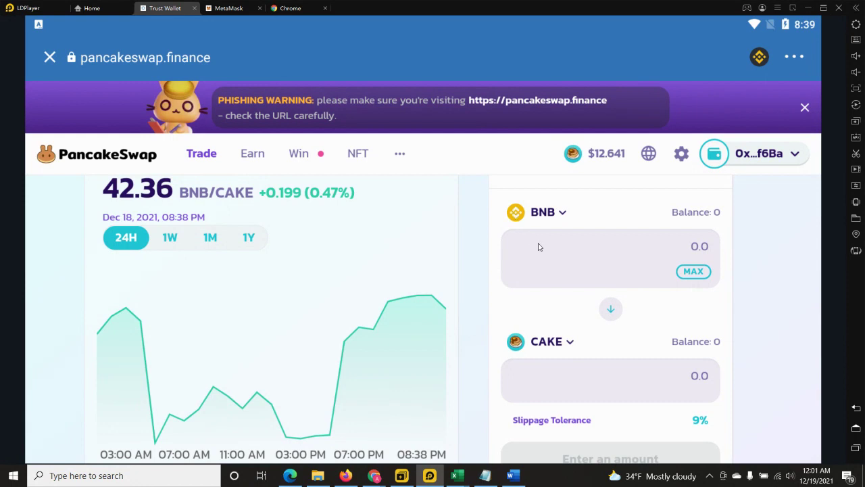
scroll(556, 294, down, 1)
scroll(555, 294, up, 1)
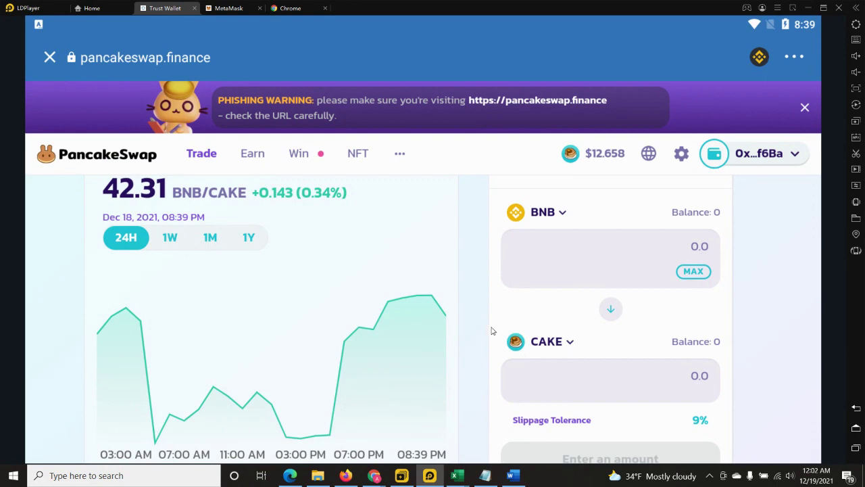
click(549, 343)
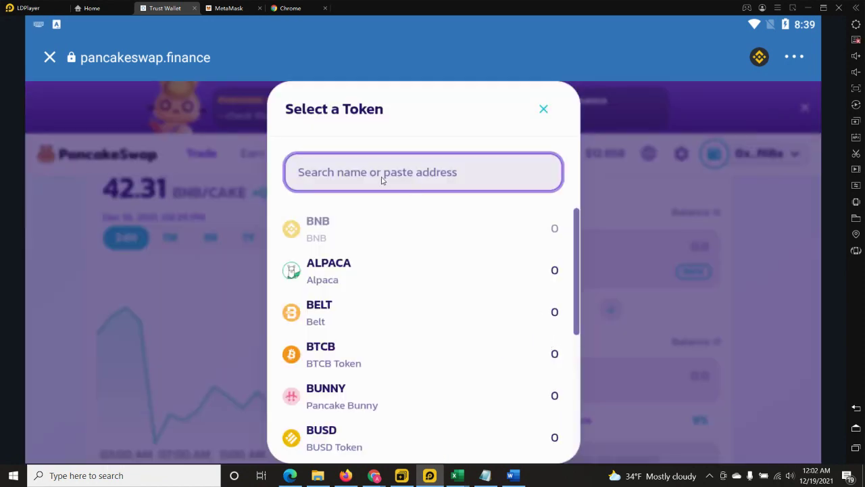
key(ctrl+v)
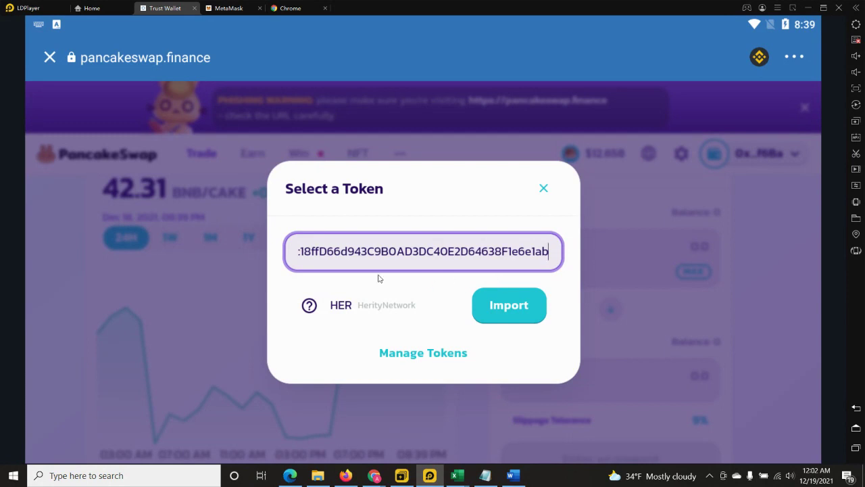
click(525, 308)
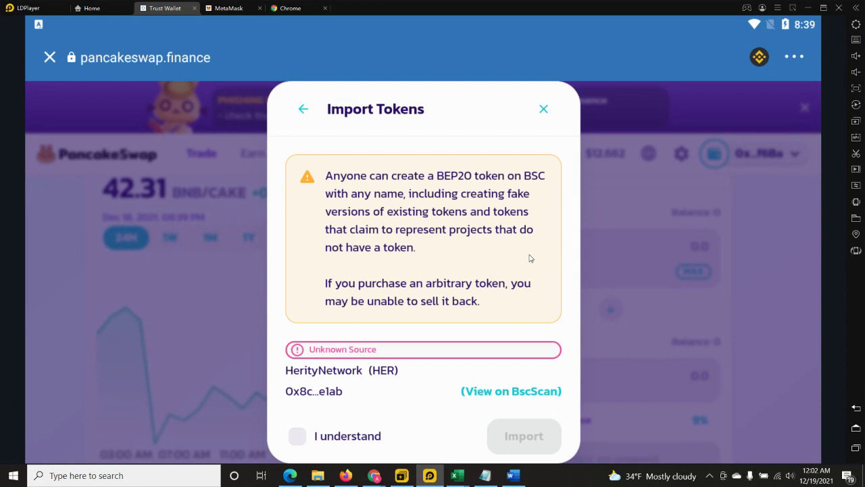
click(543, 110)
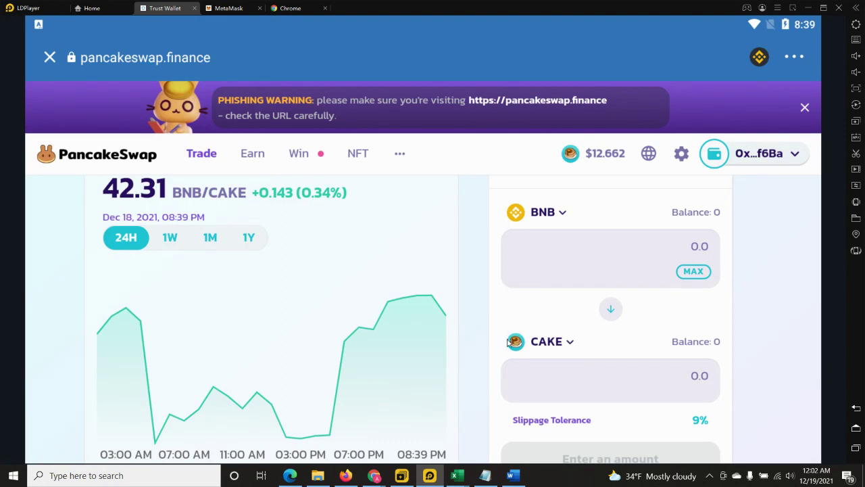
scroll(499, 306, down, 1)
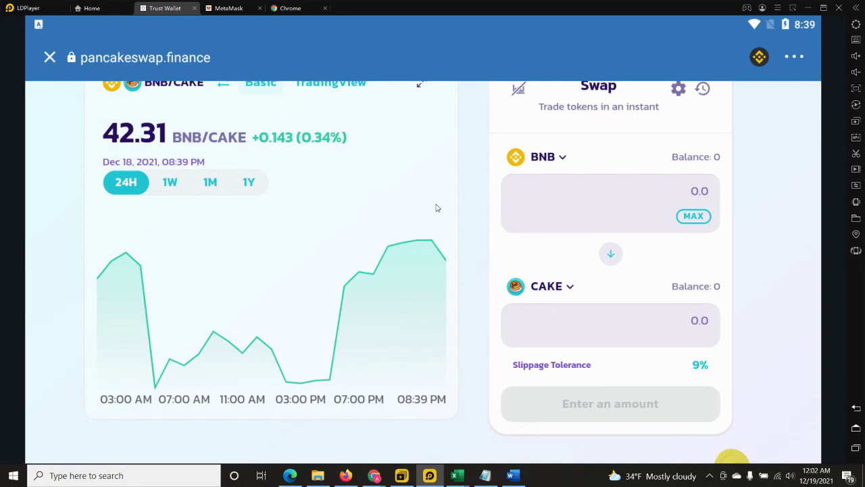
scroll(628, 292, down, 2)
scroll(676, 257, up, 5)
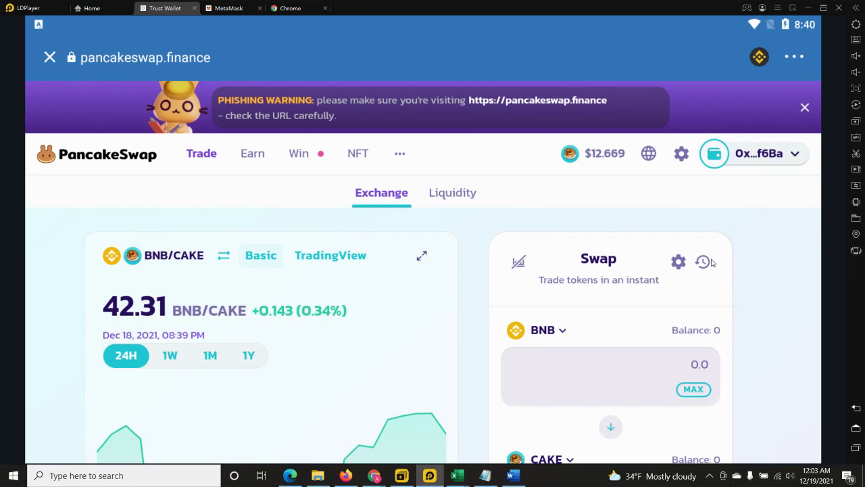
Step: Switch slippage tolerance to the 0.1% preset and close the Settings dialog
click(679, 262)
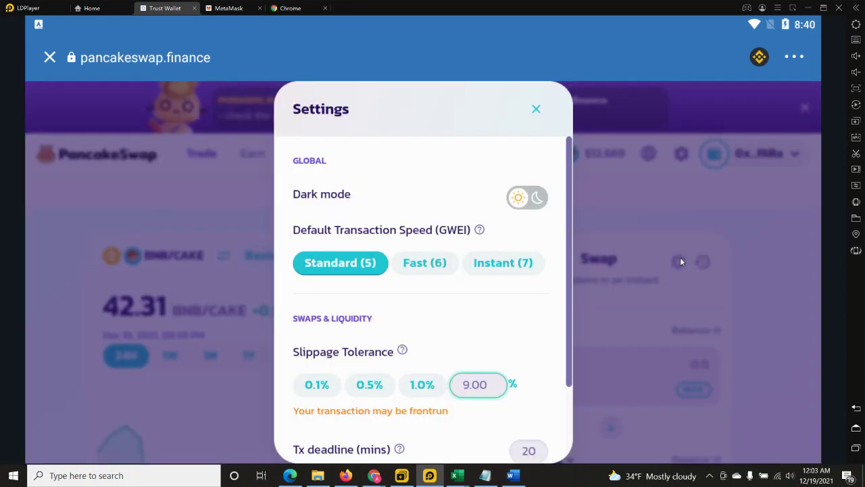
click(318, 384)
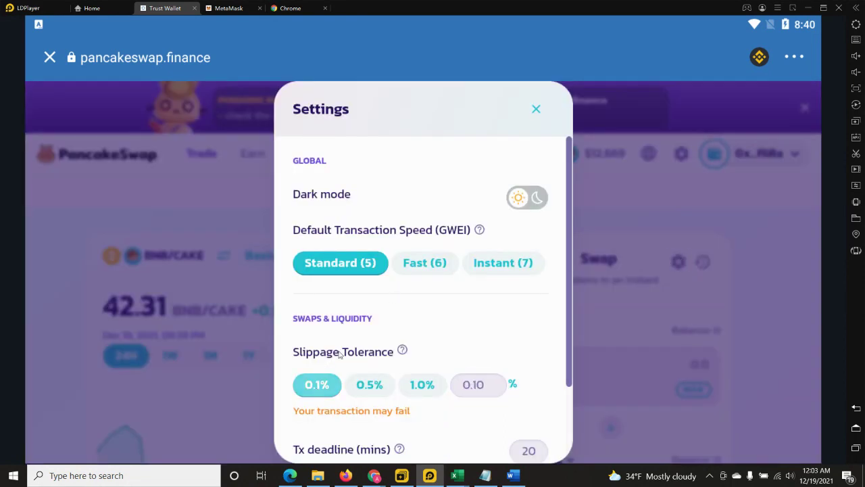
scroll(374, 312, down, 1)
scroll(374, 313, down, 2)
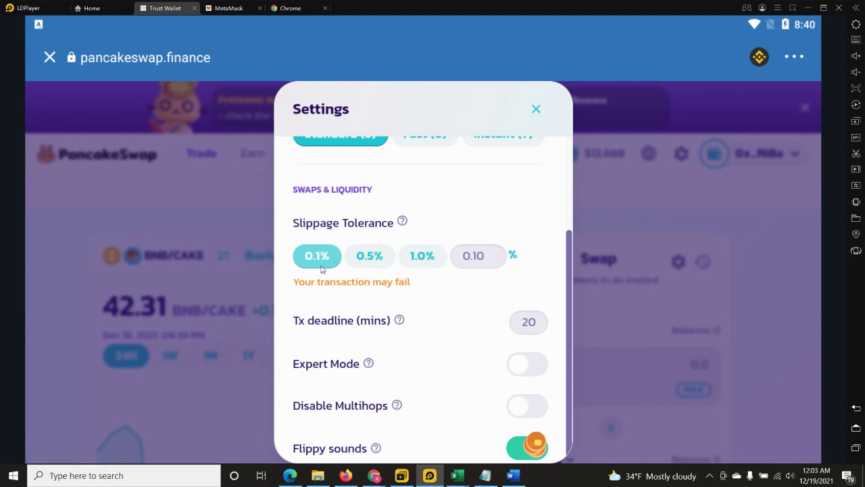
click(536, 109)
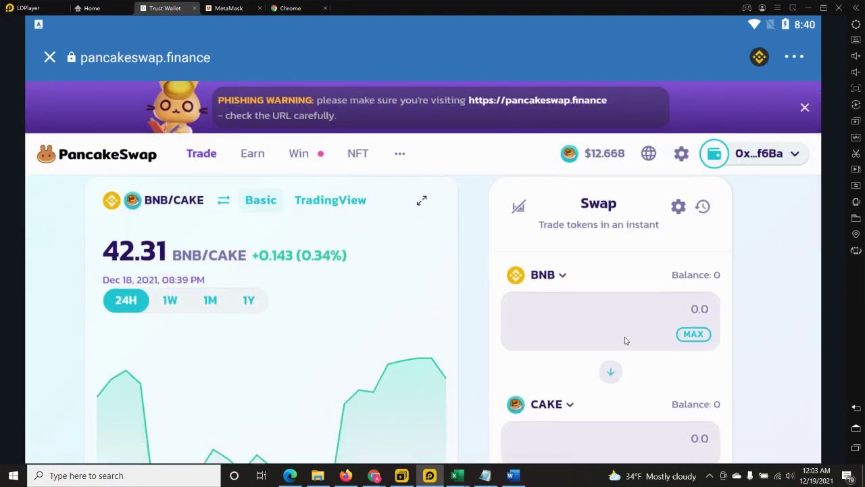
Step: Reverse the swap to sell CAKE for BNB and enter 8.5 as custom slippage
click(611, 373)
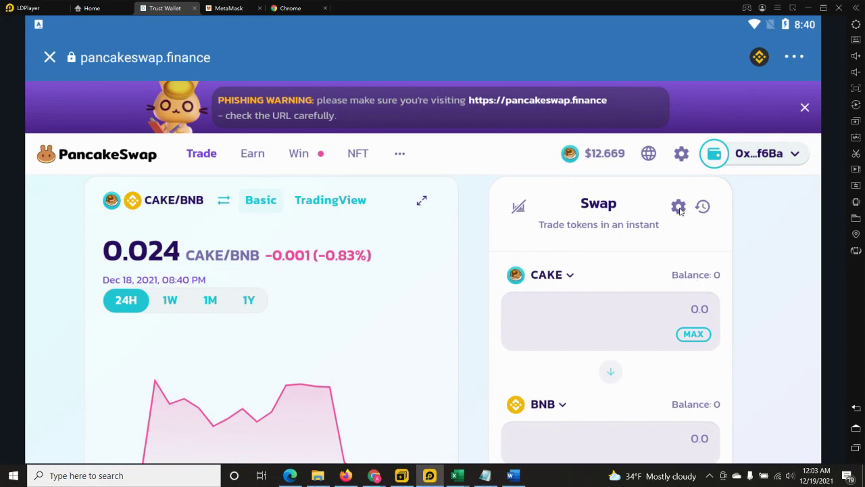
click(679, 208)
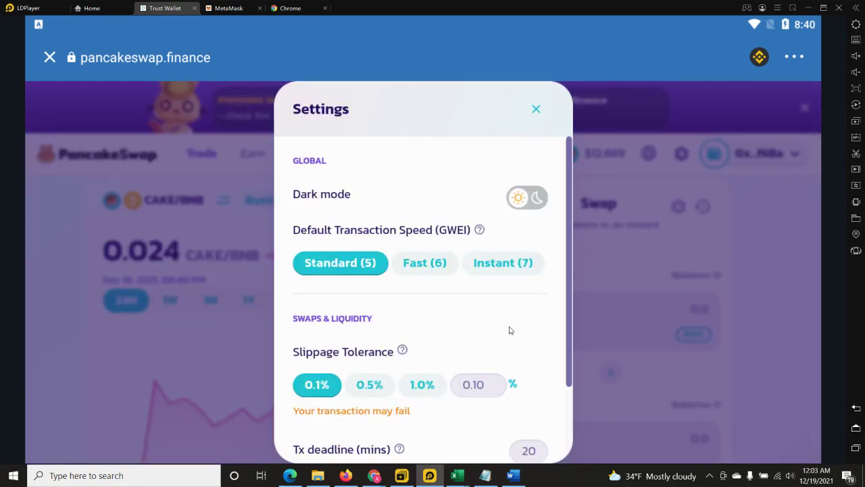
click(481, 386)
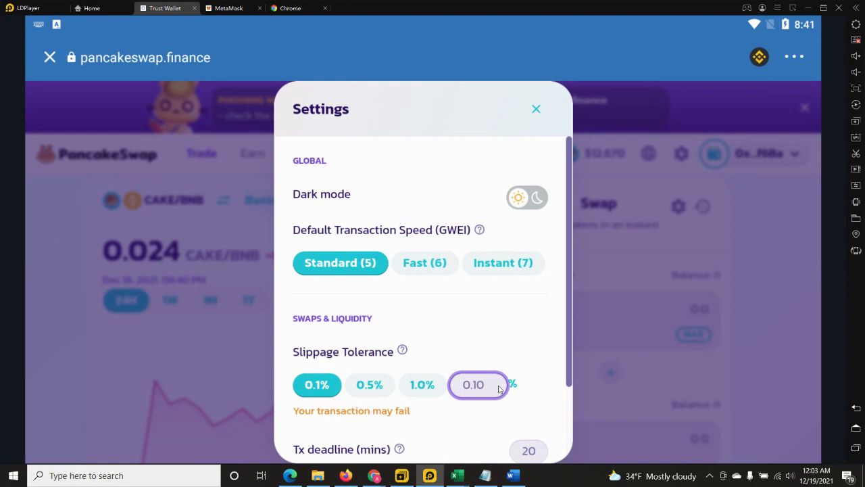
text(8)
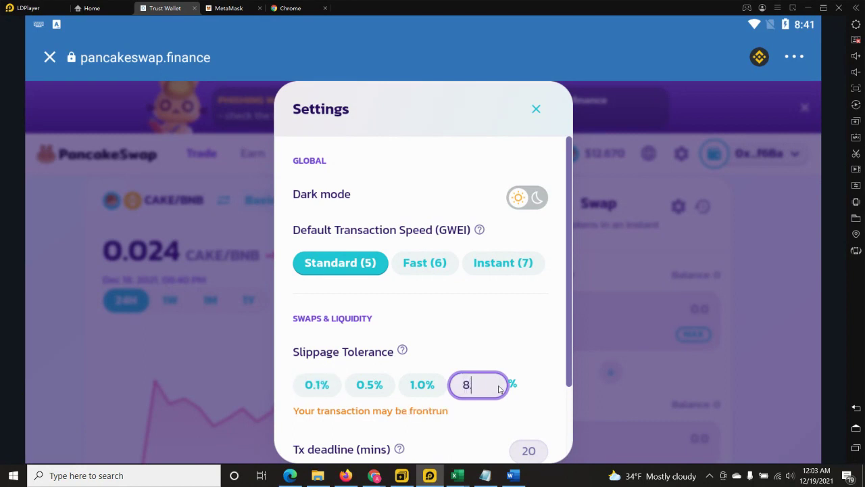
text(.5)
Step: Retype the custom slippage, trying 9, 20 and 8.5, and settle on 9%
key(BackSpace)
key(BackSpace)
key(BackSpace)
text(9)
key(BackSpace)
text(20)
key(BackSpace)
key(BackSpace)
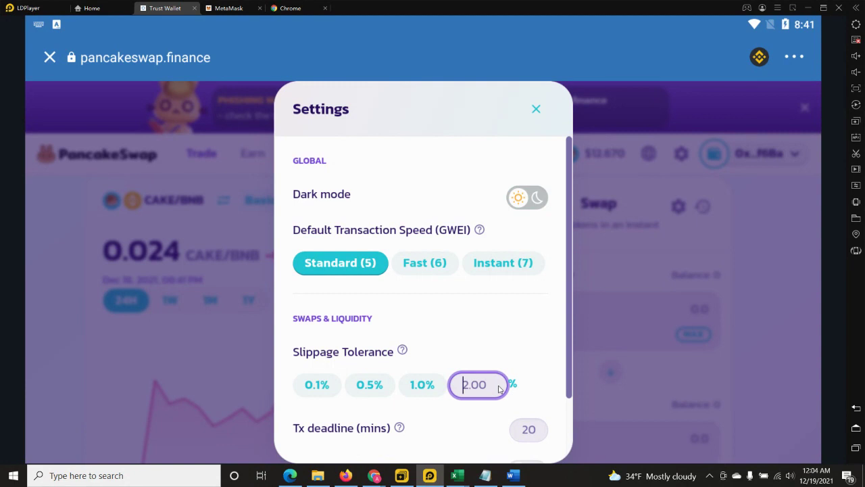
text(8.5)
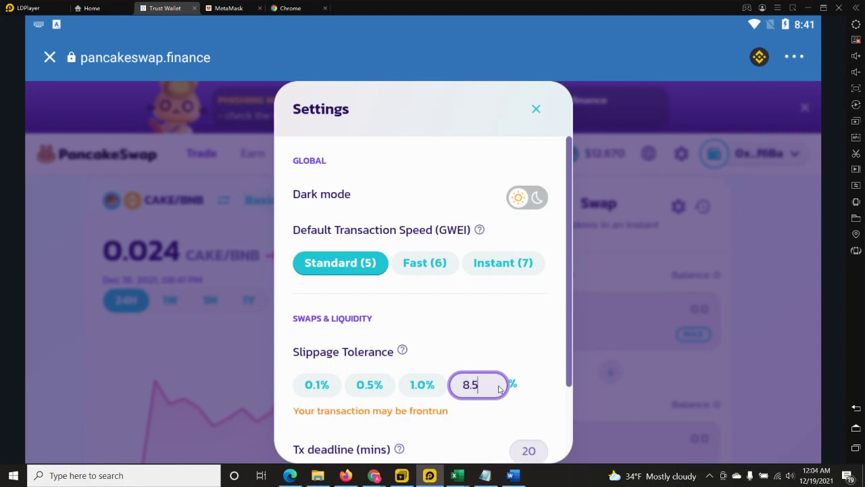
key(BackSpace)
key(BackSpace)
key(BackSpace)
text(9)
Step: Close the swap settings and scroll down the swap page
click(635, 278)
scroll(649, 256, down, 5)
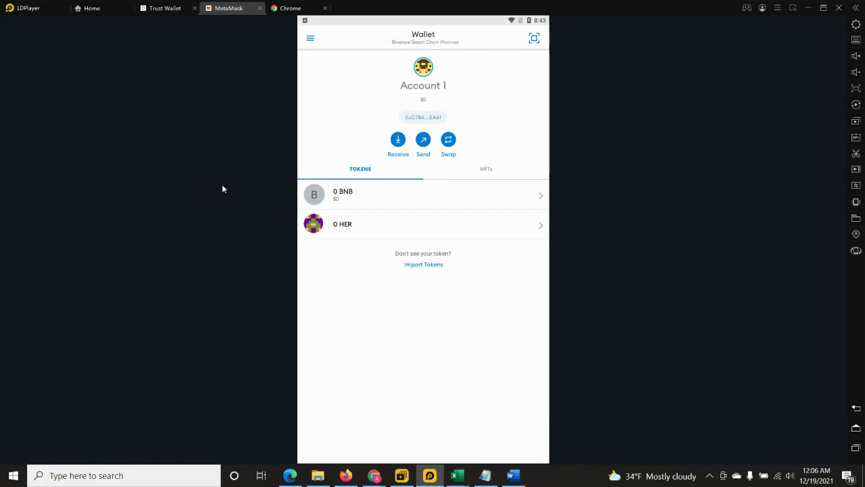
Step: Open PancakeSwap in MetaMask's browser, connect MetaMask, and go to Trade > Exchange
click(310, 38)
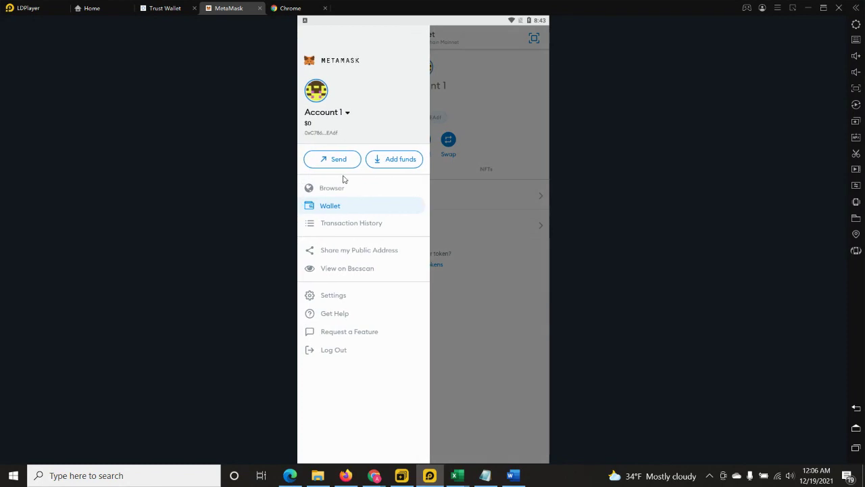
click(332, 189)
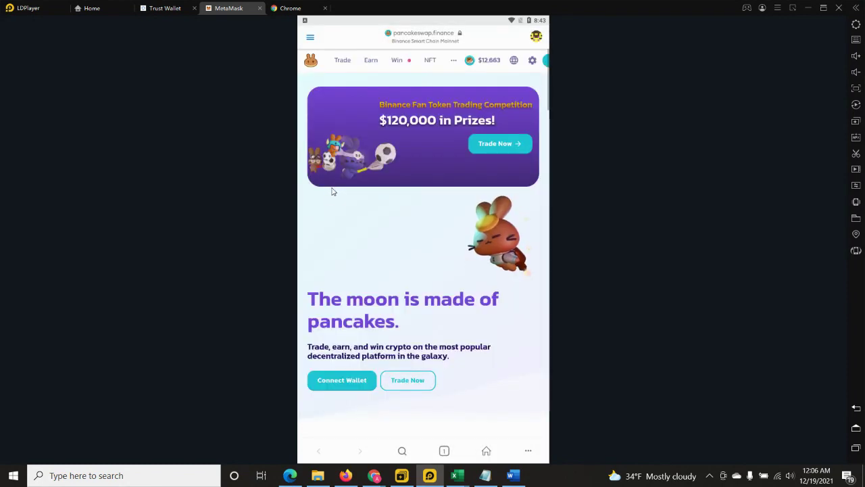
click(332, 383)
click(384, 215)
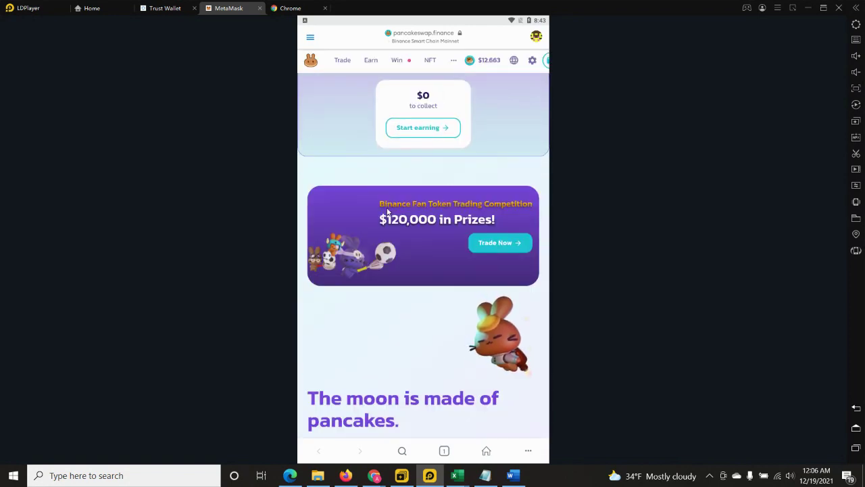
click(342, 63)
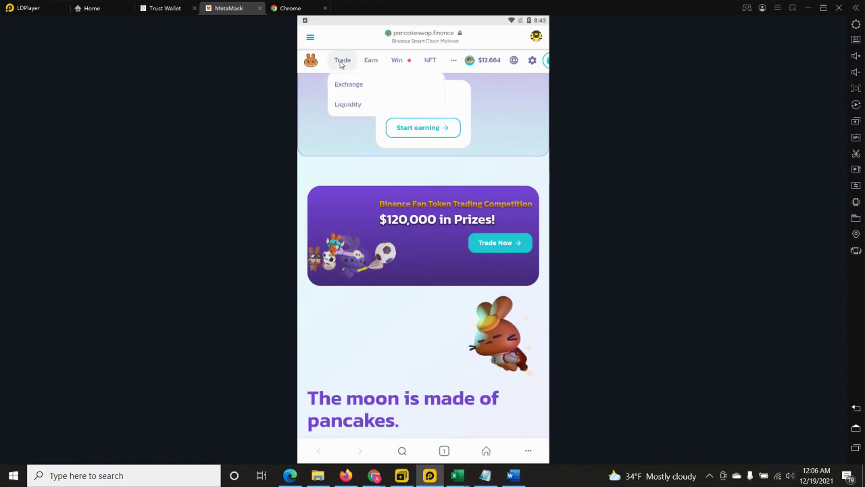
click(348, 84)
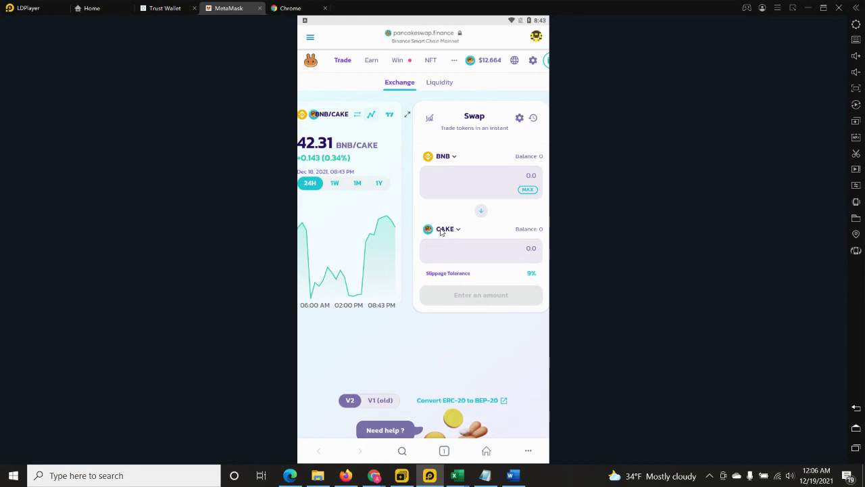
Step: Search the receiving token by the pasted HER contract address, start Import, then close the warning
click(440, 231)
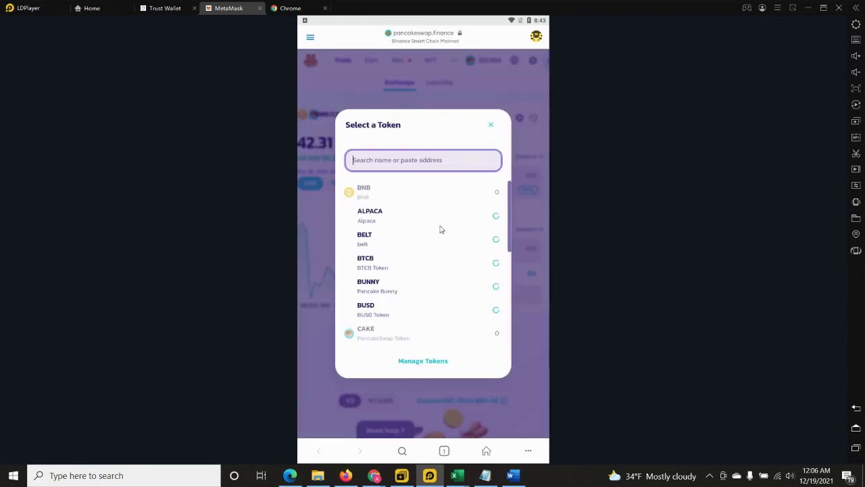
key(ctrl+v)
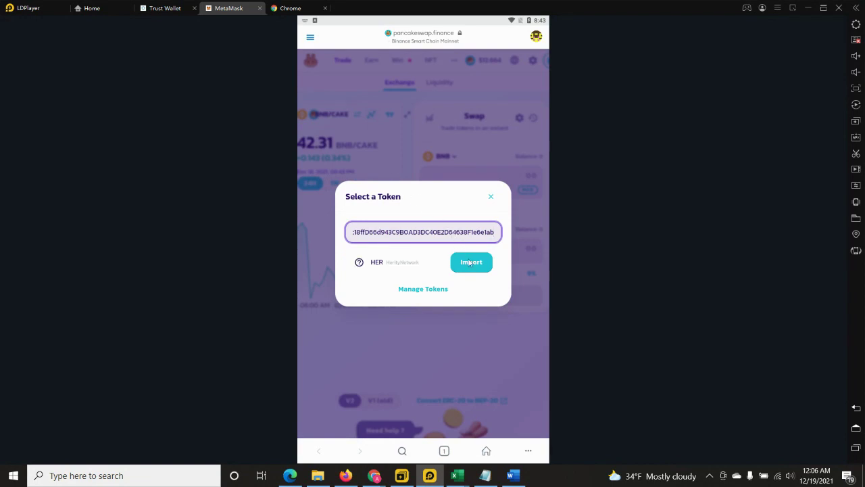
click(471, 263)
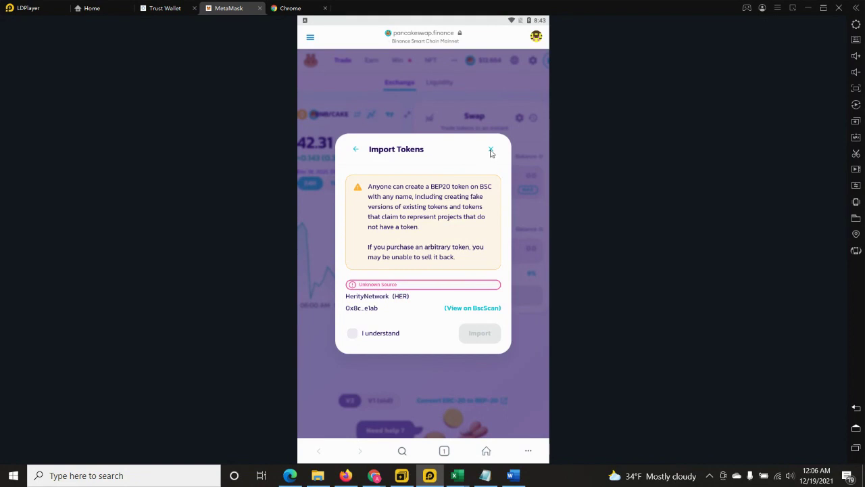
click(492, 150)
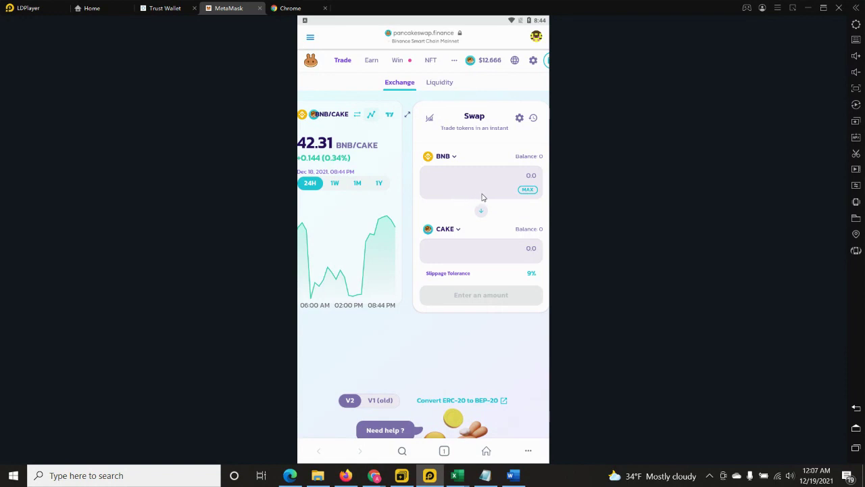
Step: Set a custom slippage tolerance of 9% after briefly trying 0.1% and 8.5
click(519, 118)
click(365, 267)
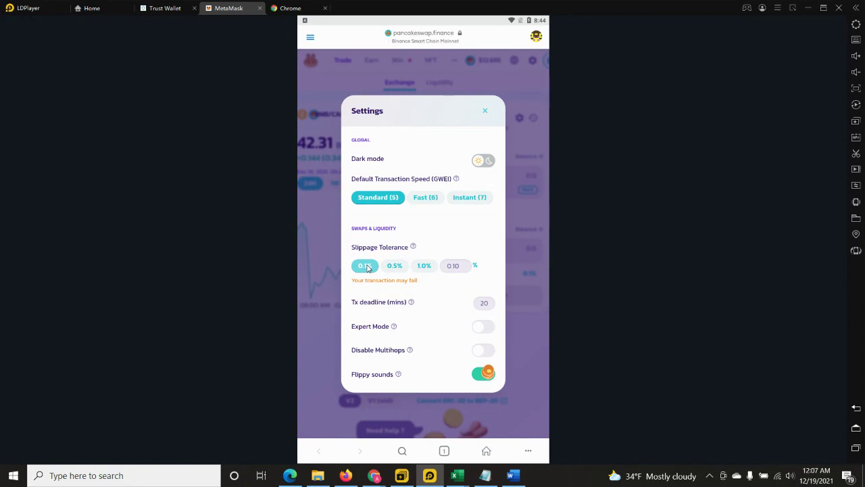
click(455, 266)
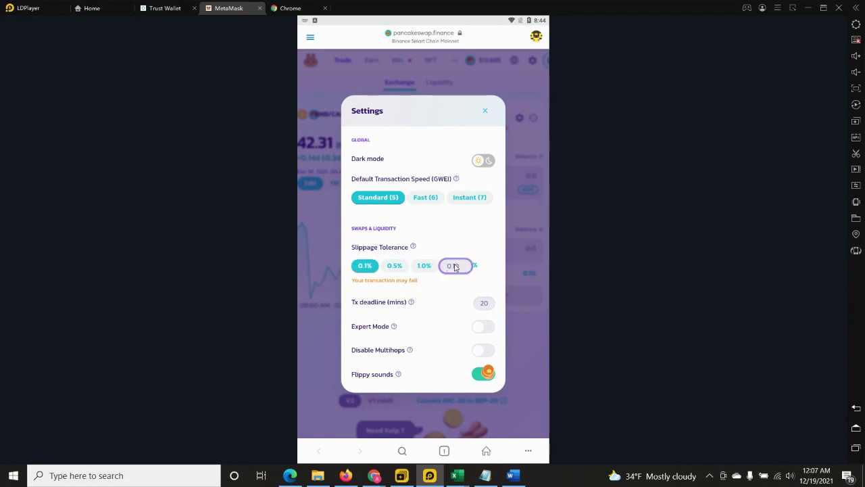
text(8)
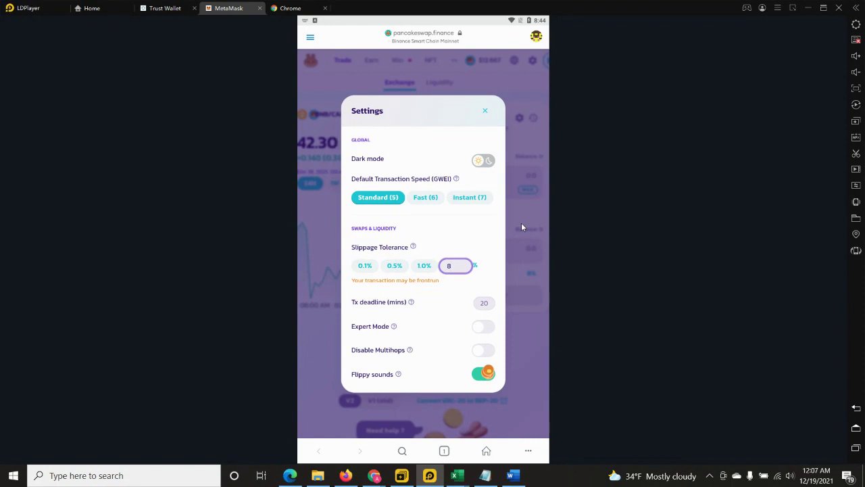
text(.5)
key(BackSpace)
key(BackSpace)
key(BackSpace)
text(9)
click(525, 214)
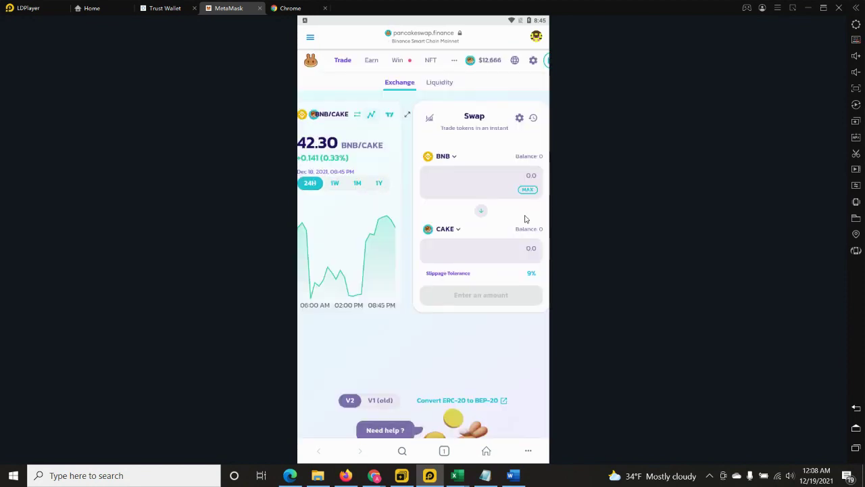